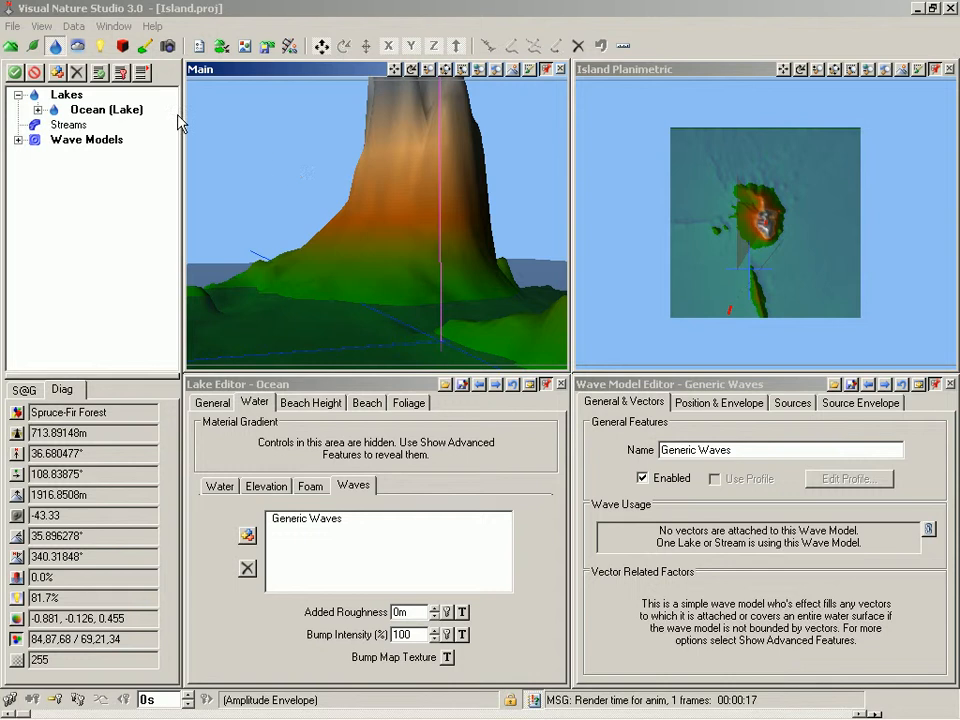
Enable the Moon celestial object so it appears in the Main view
left_click(77, 47)
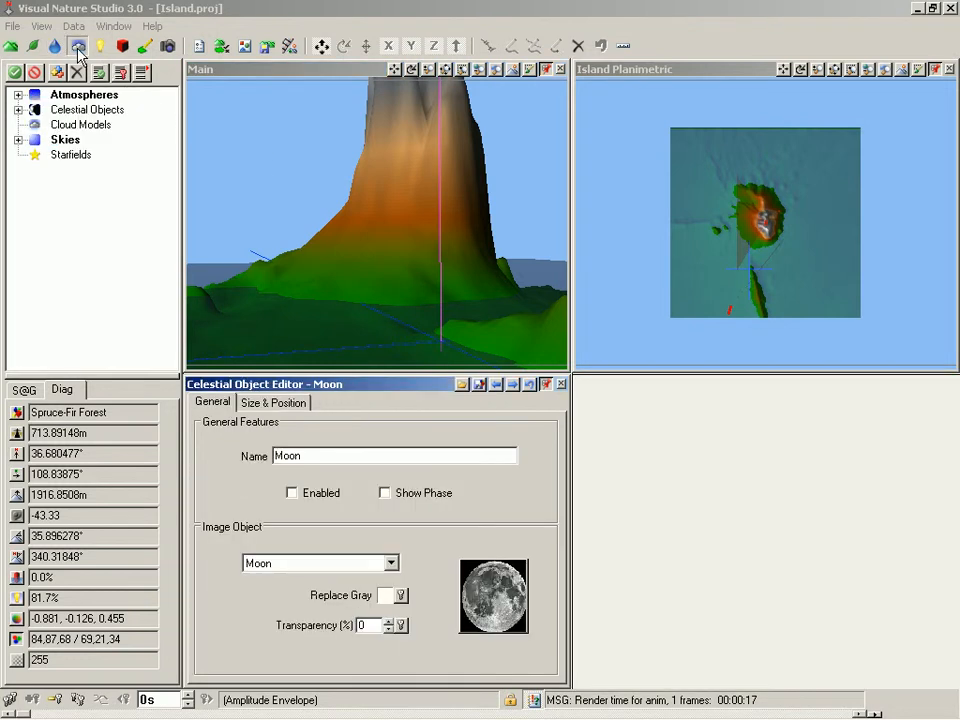
left_click(18, 110)
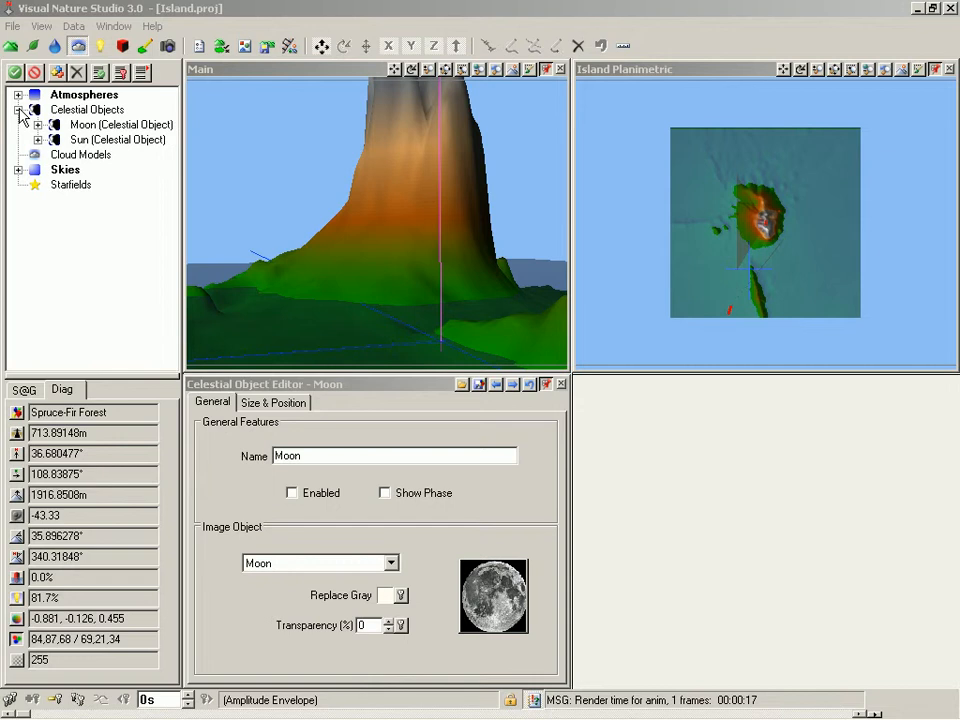
left_click(89, 127)
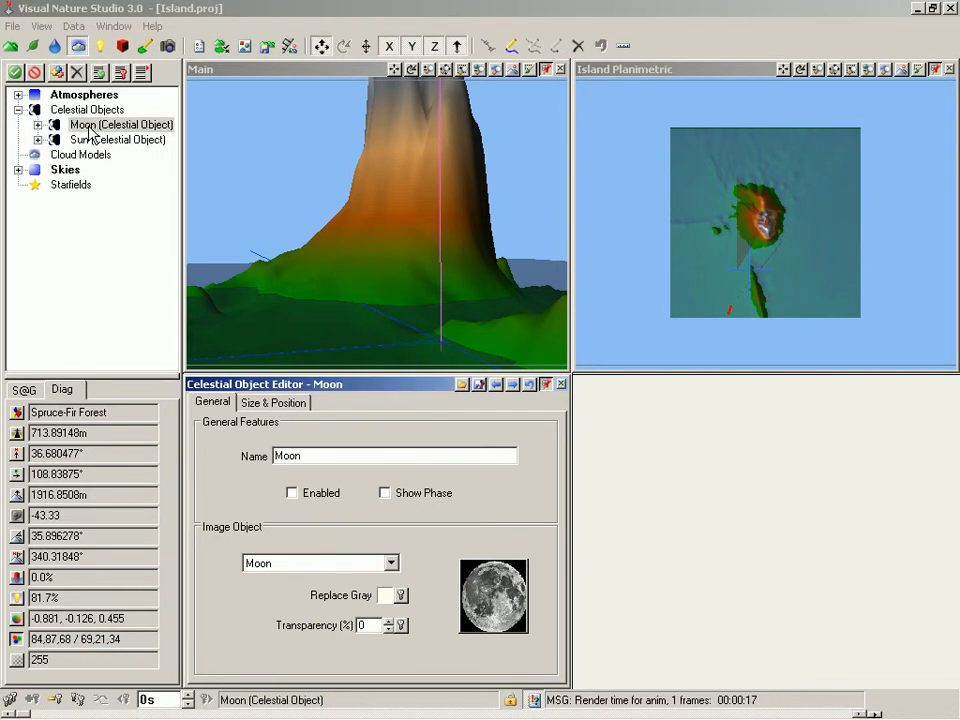
left_click(292, 494)
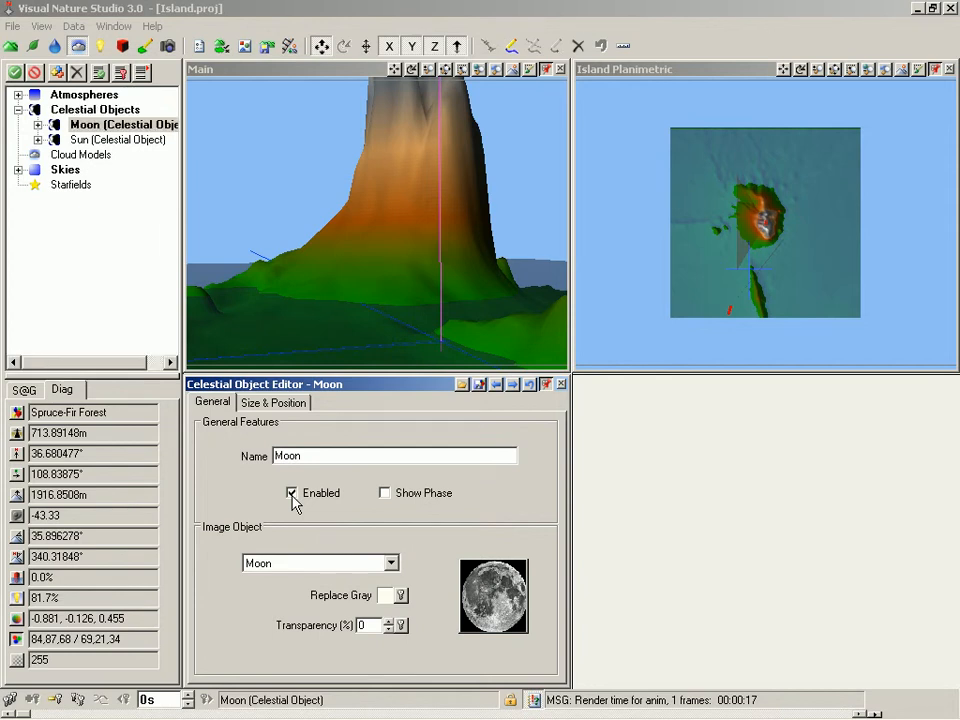
left_click(288, 170)
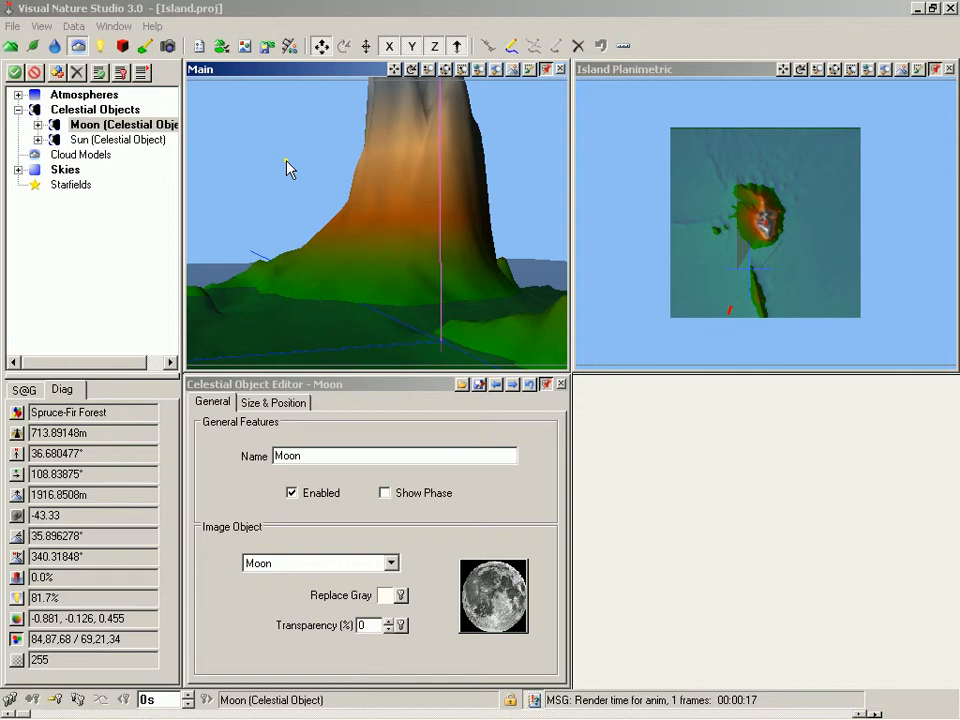
Set the Moon's size factor to 10000%
left_click(277, 404)
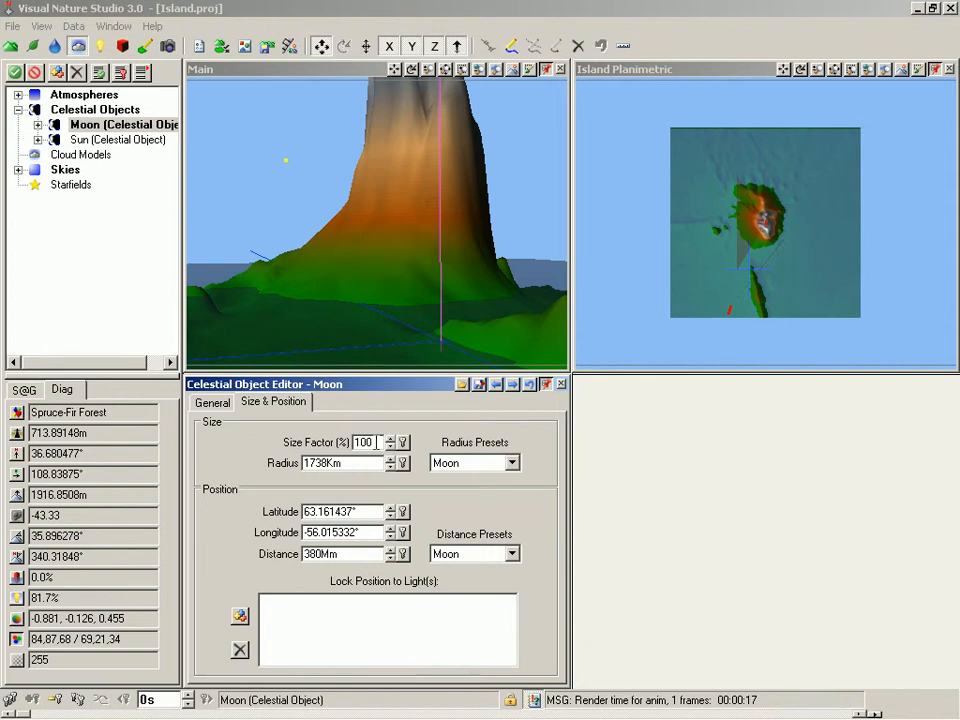
type("00")
key("Tab")
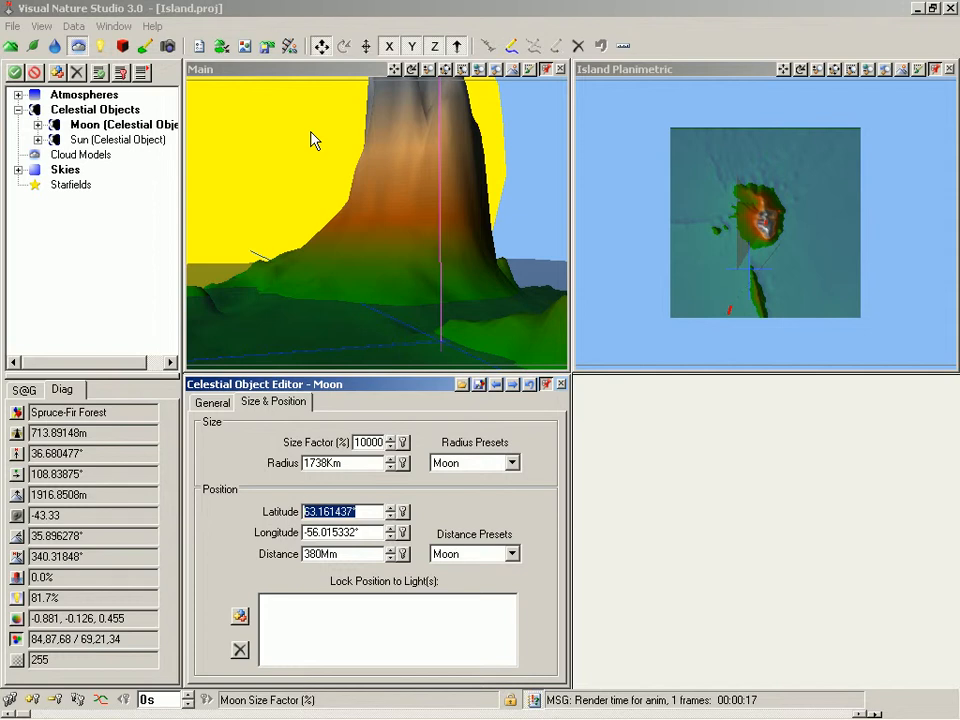
Reposition the Moon behind the rock tower at about latitude 55.6° and longitude -18.7°, and save the project
left_click(305, 157)
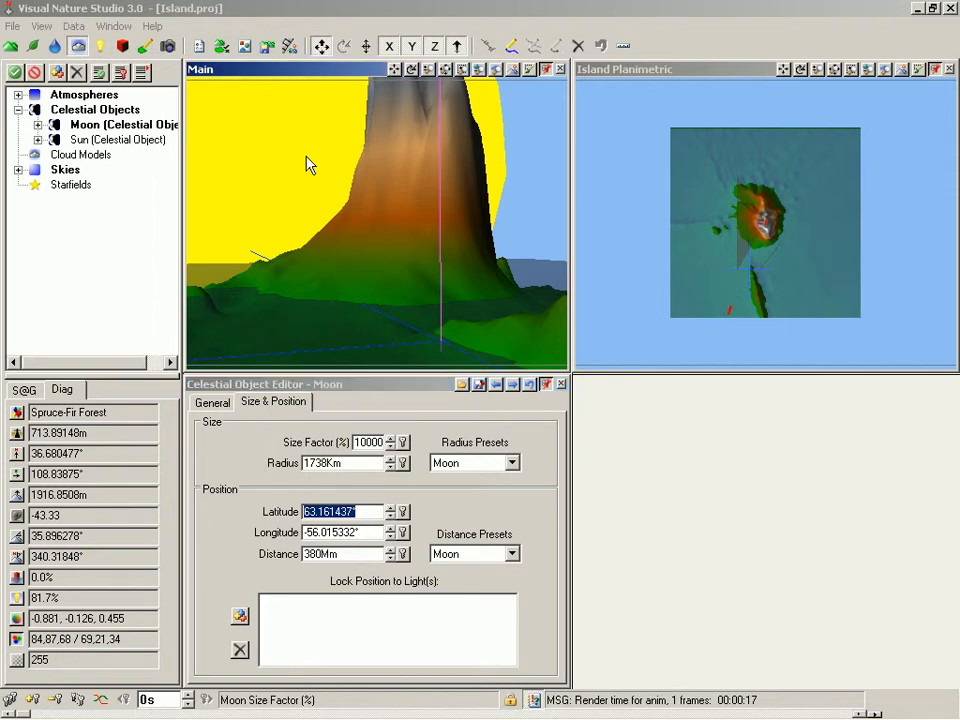
left_click_drag(304, 157, 208, 171)
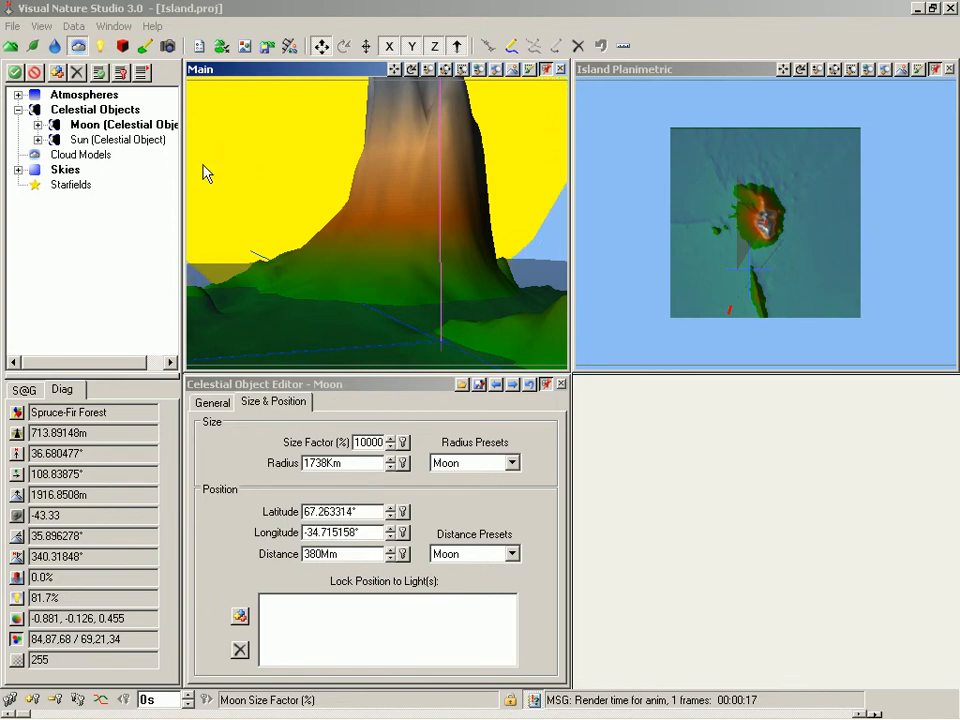
left_click_drag(203, 224, 162, 288)
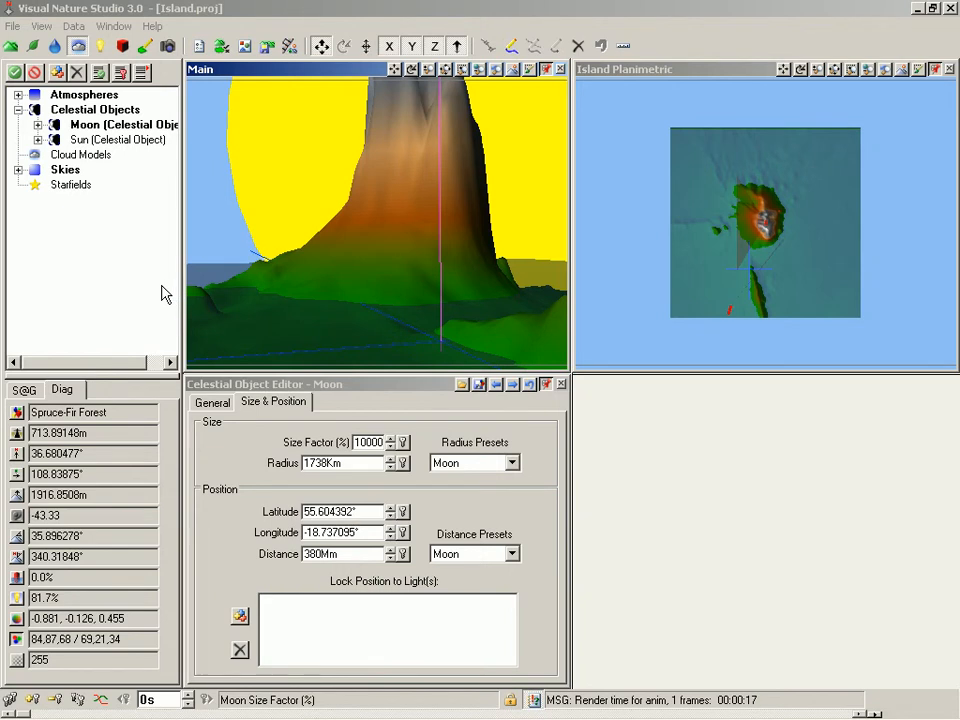
key("ctrl+s")
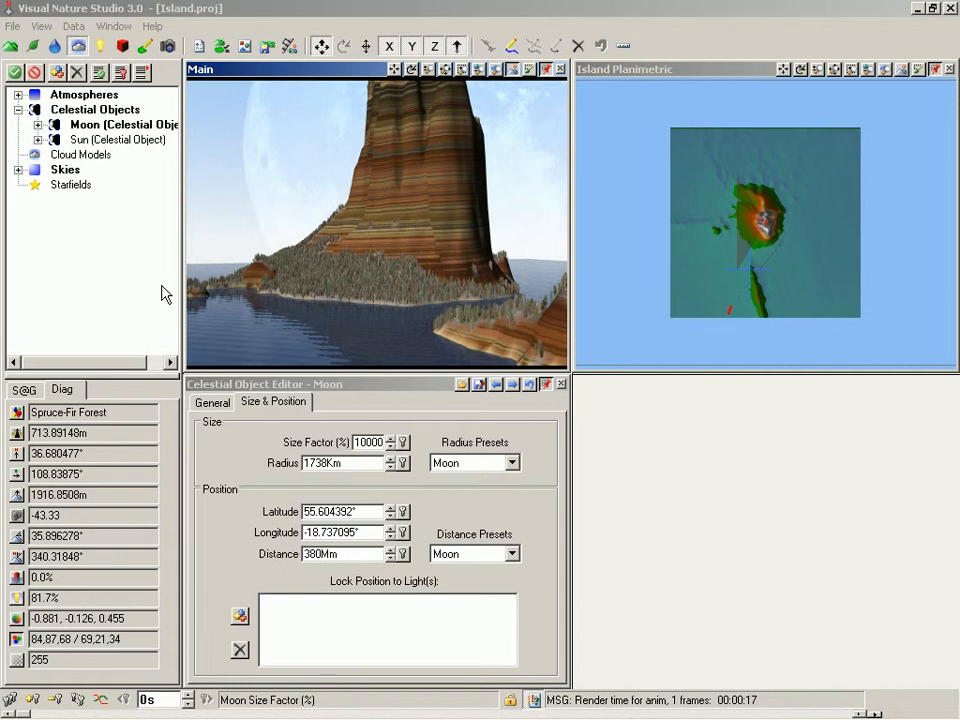
Add the Cirrus Streaks cloud model from the component gallery, scaled to the current DEM bounds
right_click(66, 157)
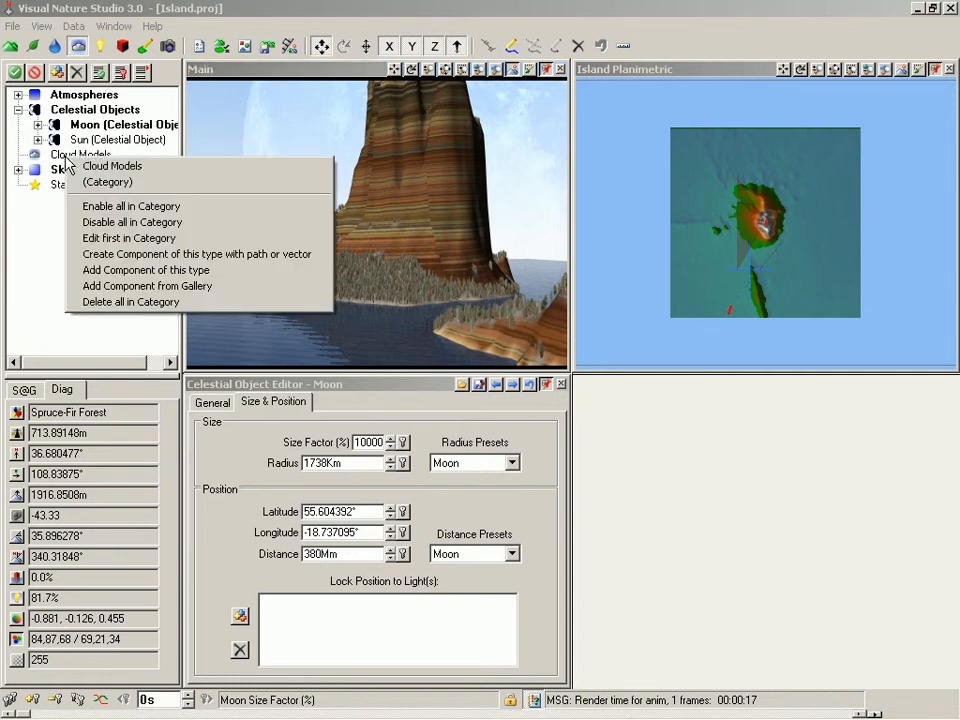
left_click(166, 288)
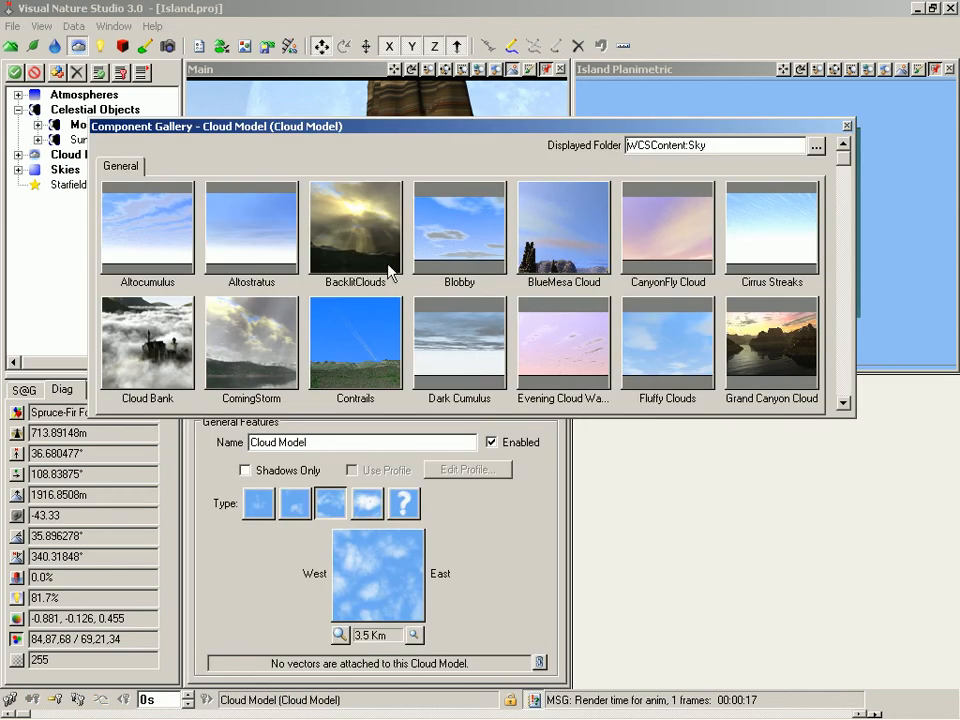
double_click(781, 262)
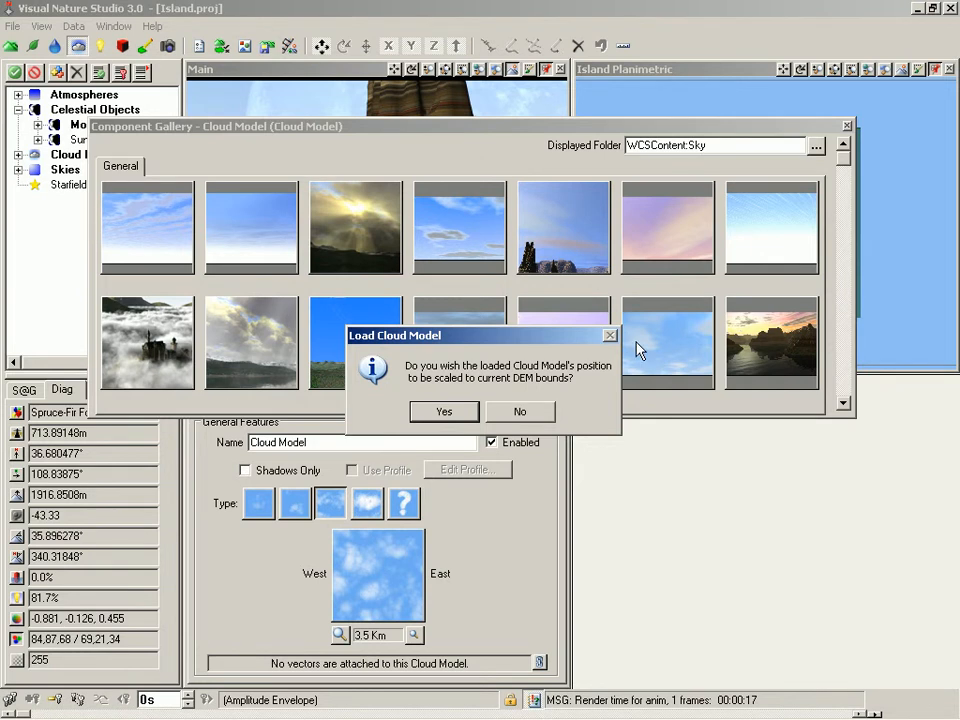
left_click(444, 412)
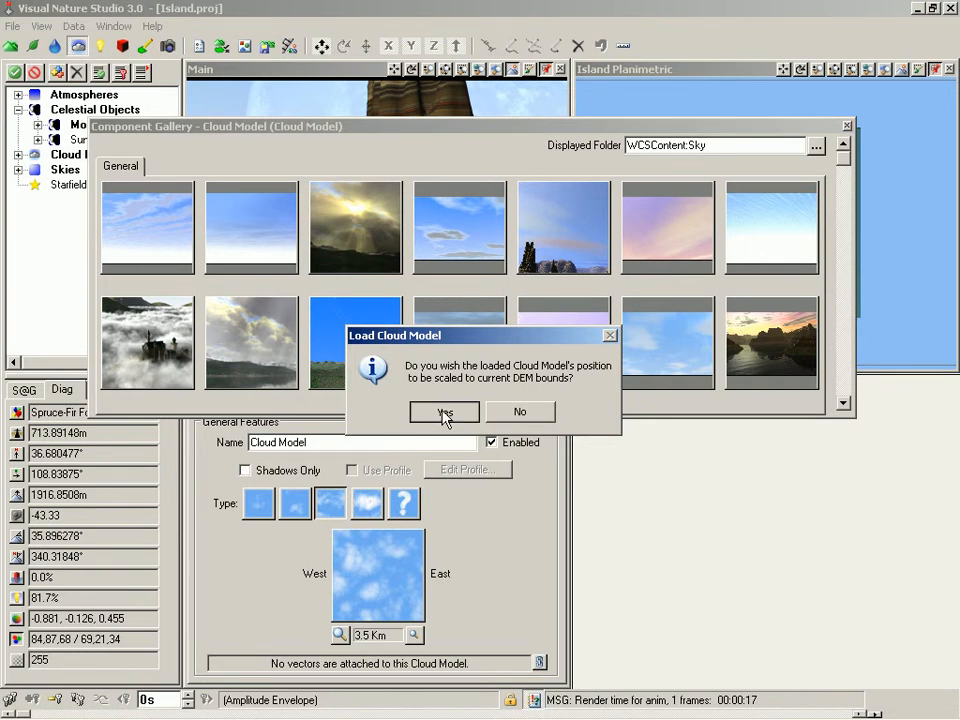
left_click(479, 414)
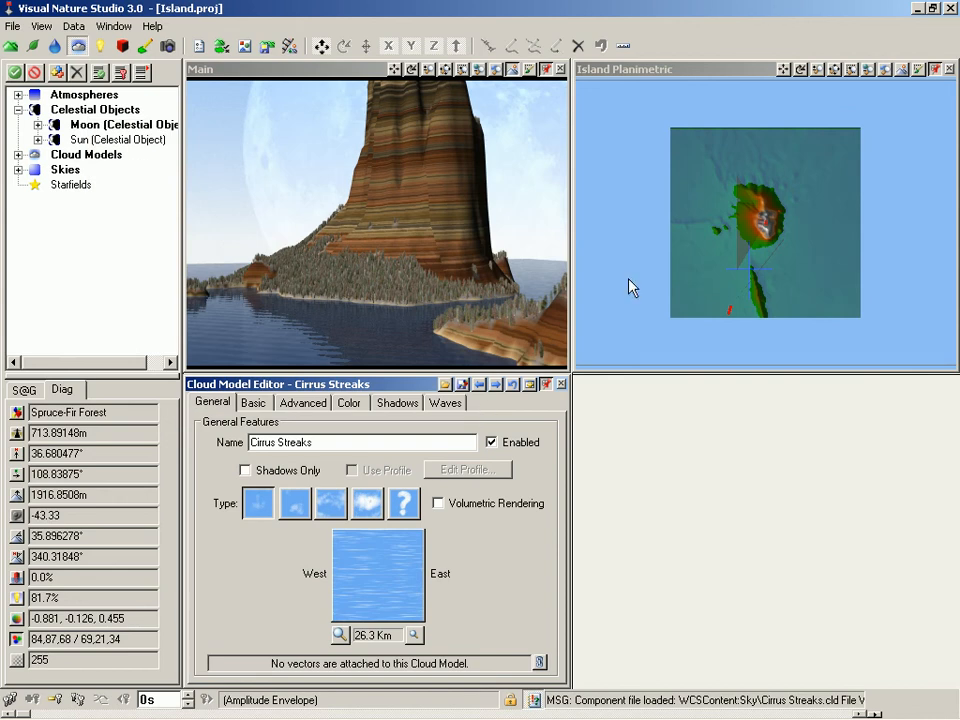
Move the cloud model's bounds north-east in the Island Planimetric view so the camera lies near their southern edge
left_click(717, 84)
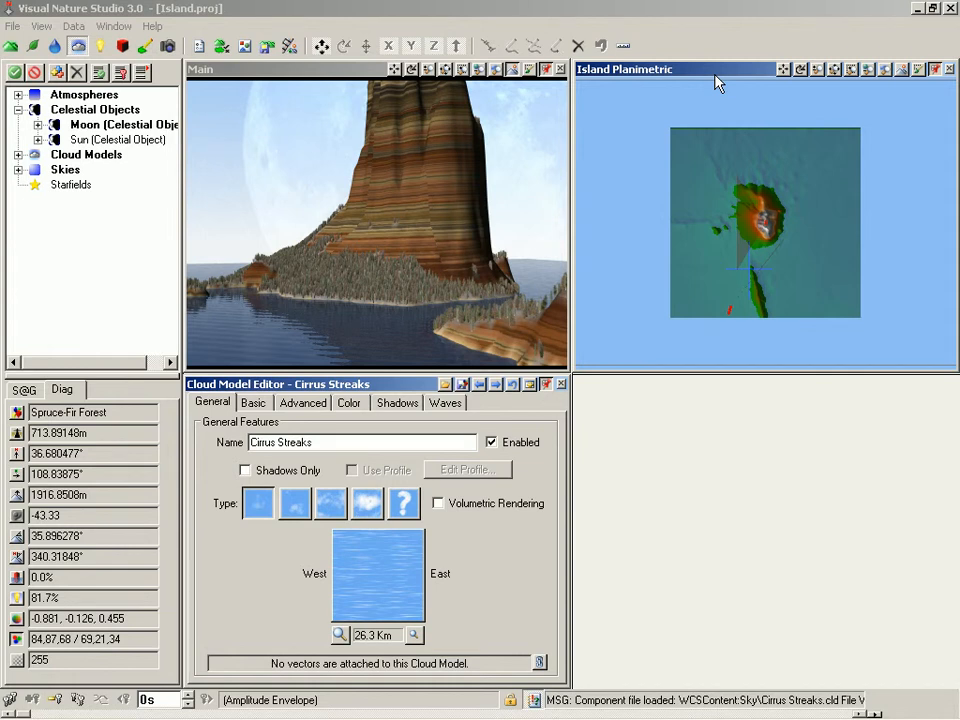
key("minus")
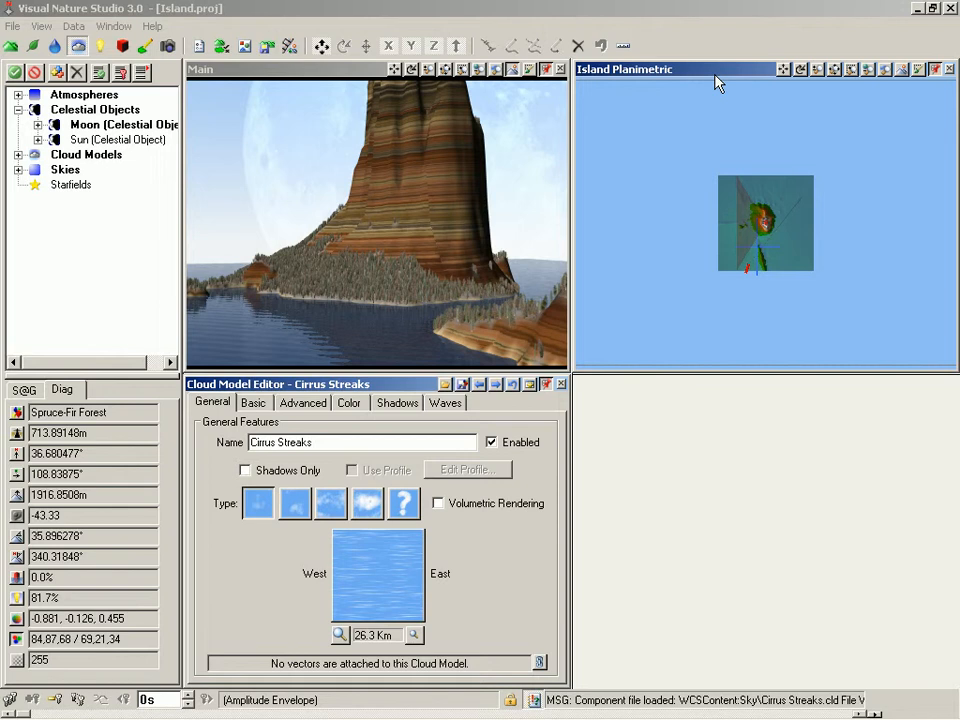
key("minus")
key("minus")
key("minus")
key("minus")
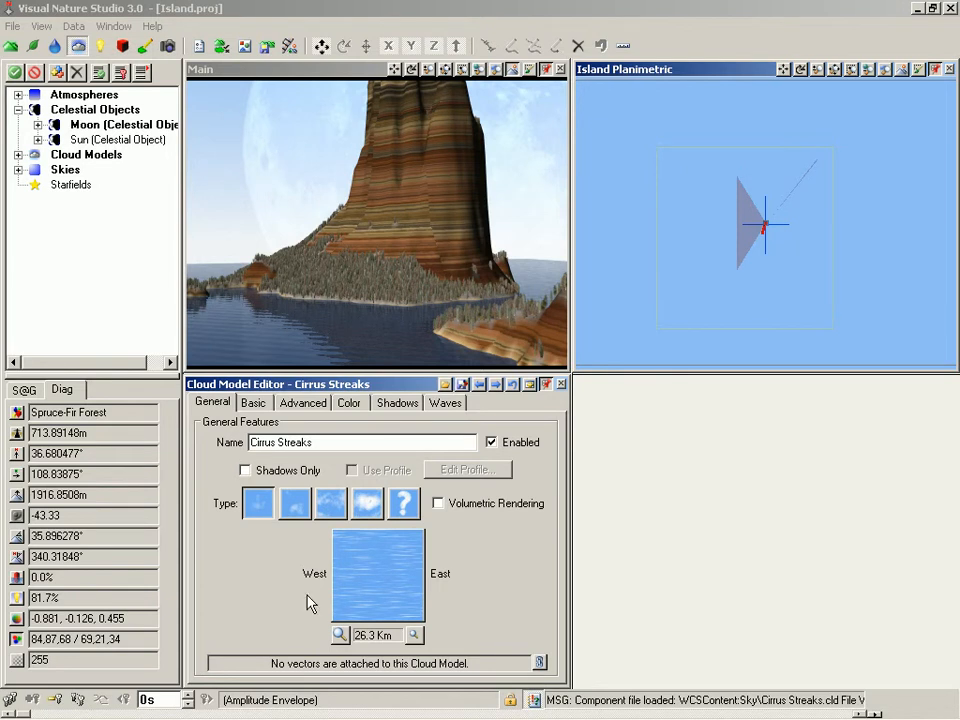
left_click(322, 47)
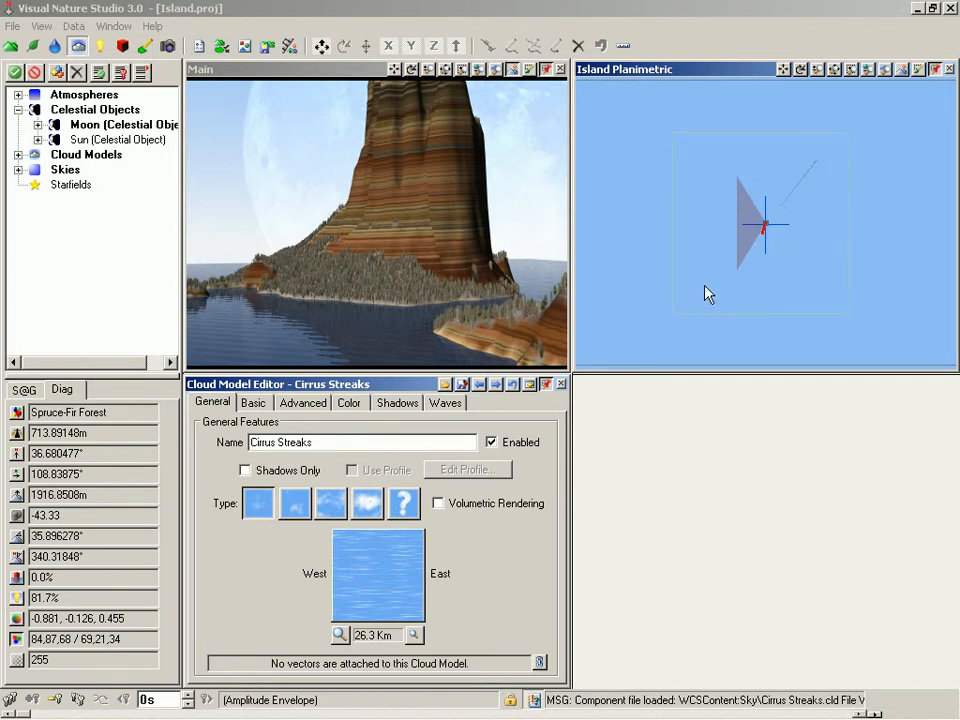
left_click_drag(708, 293, 736, 218)
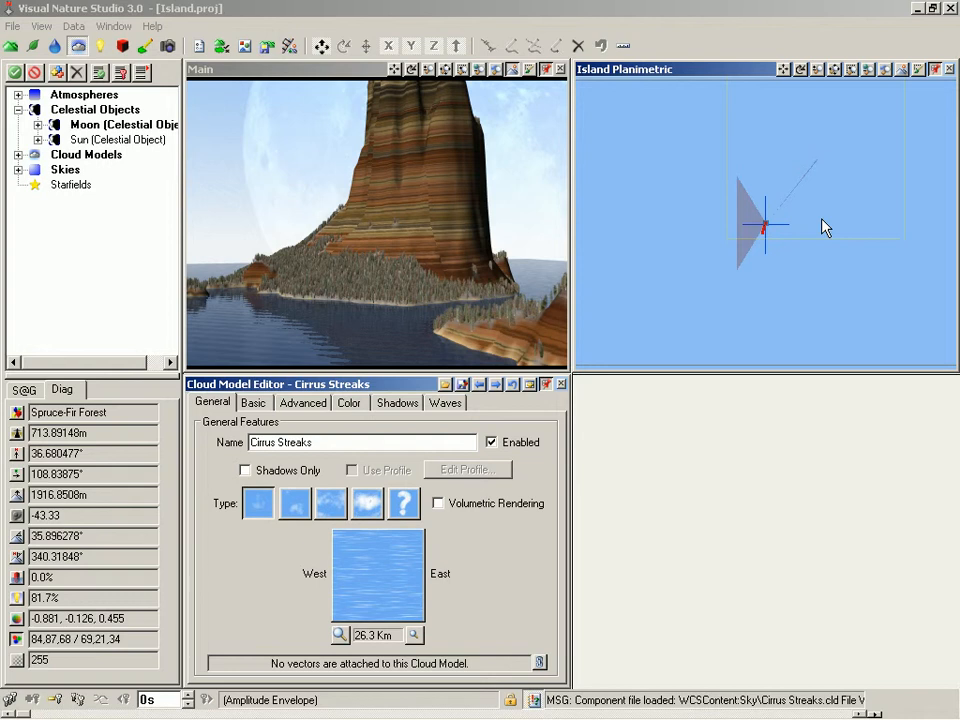
Save the project and render a preview of the Main view with the clouds
key("ctrl+s")
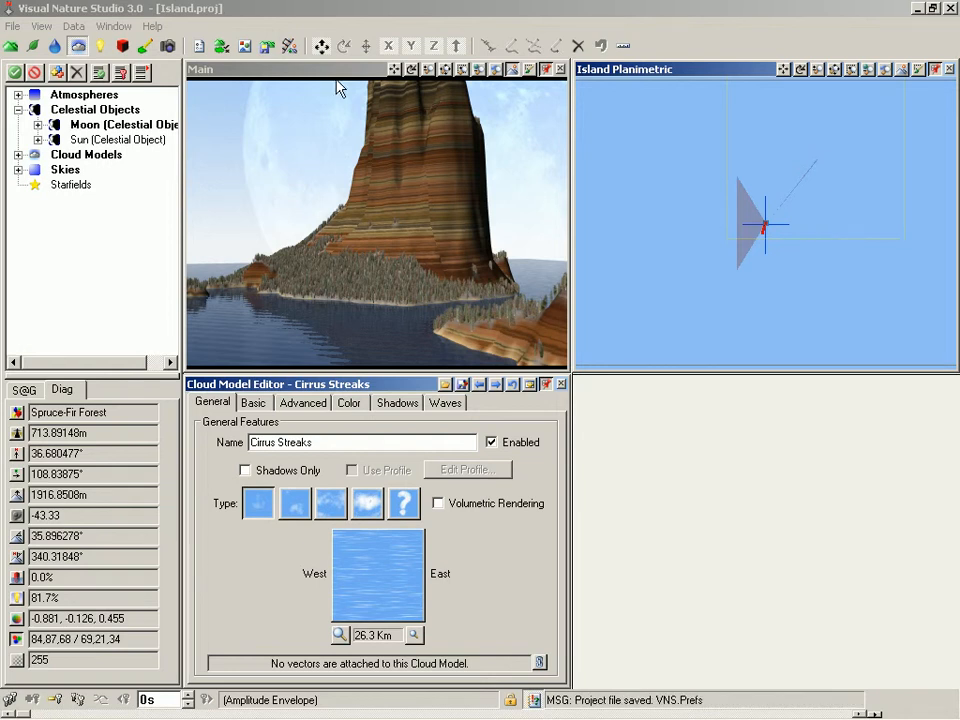
left_click(329, 72)
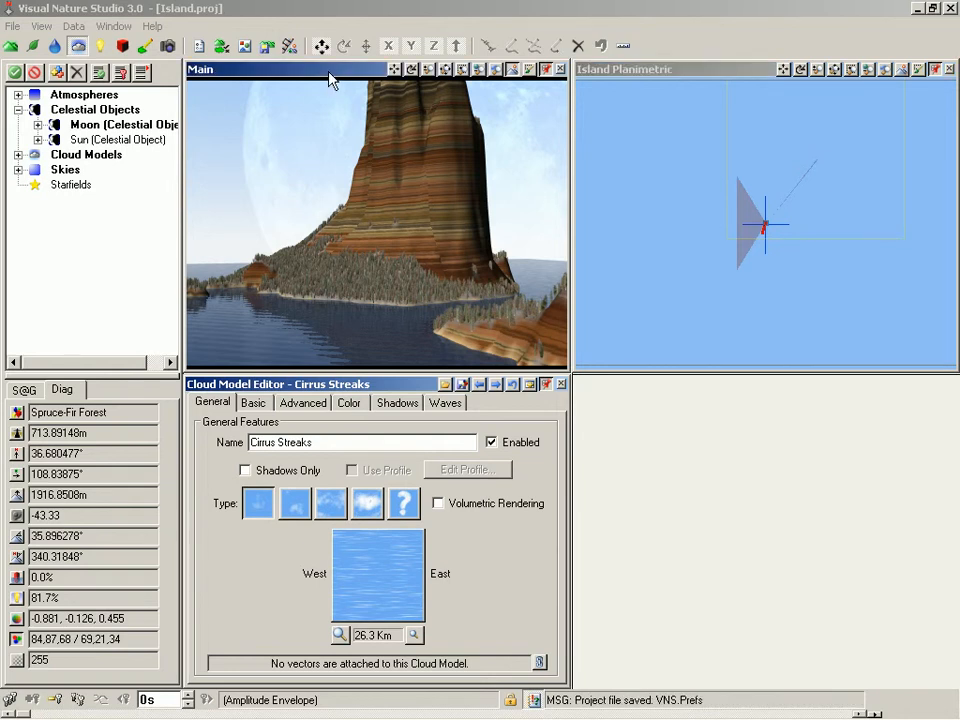
key("F9")
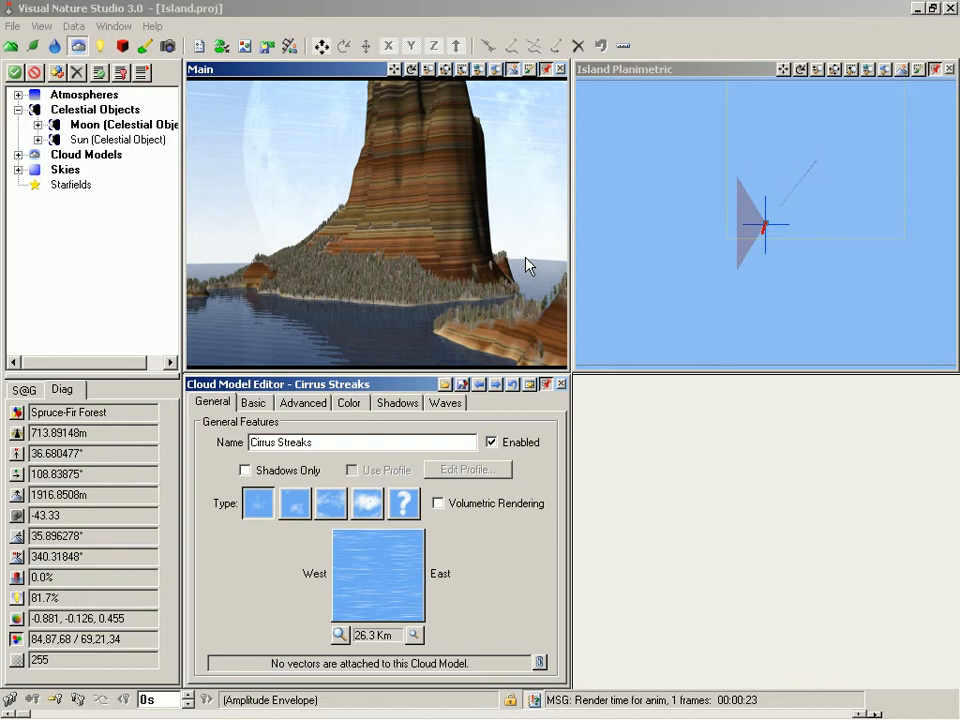
Set the haze range of the Island Atmosphere to 5 km
left_click(17, 95)
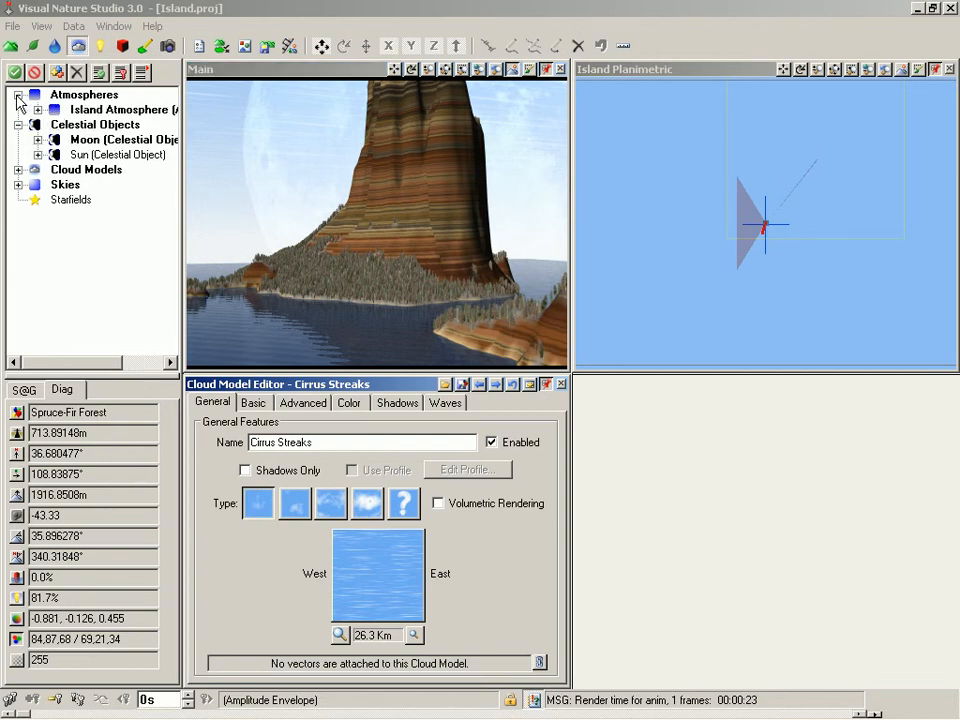
double_click(96, 116)
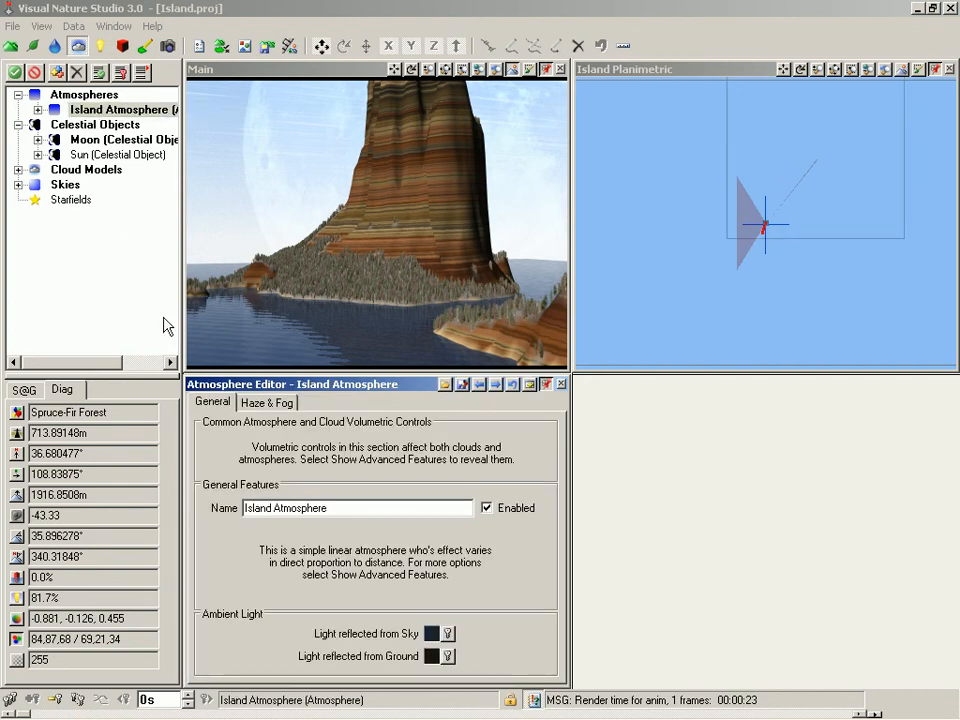
left_click(277, 406)
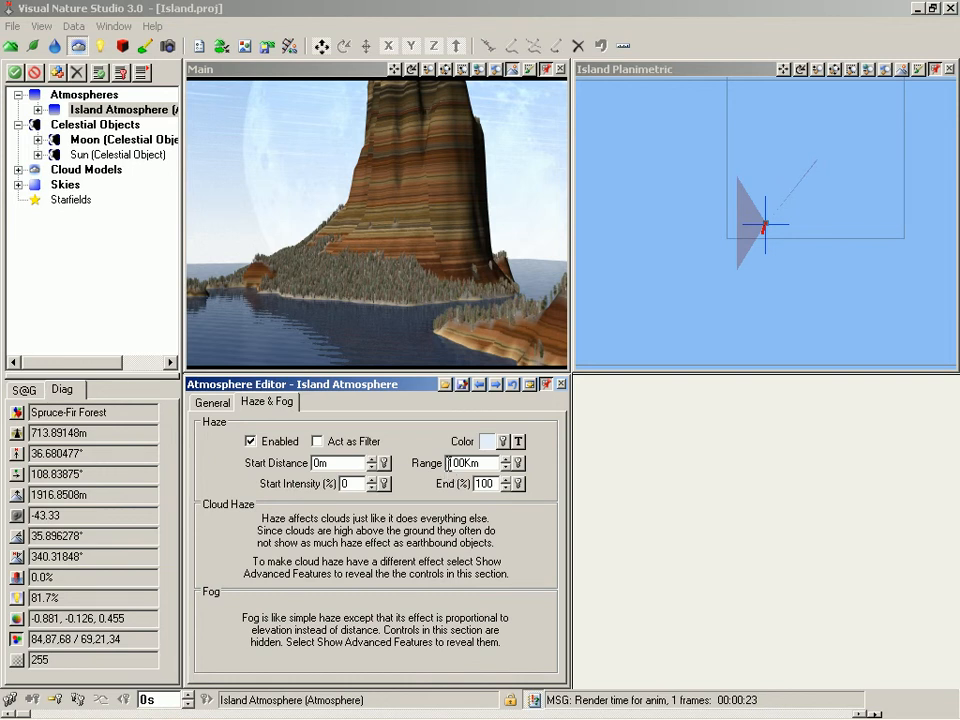
left_click_drag(497, 463, 419, 463)
type("5km")
key("Tab")
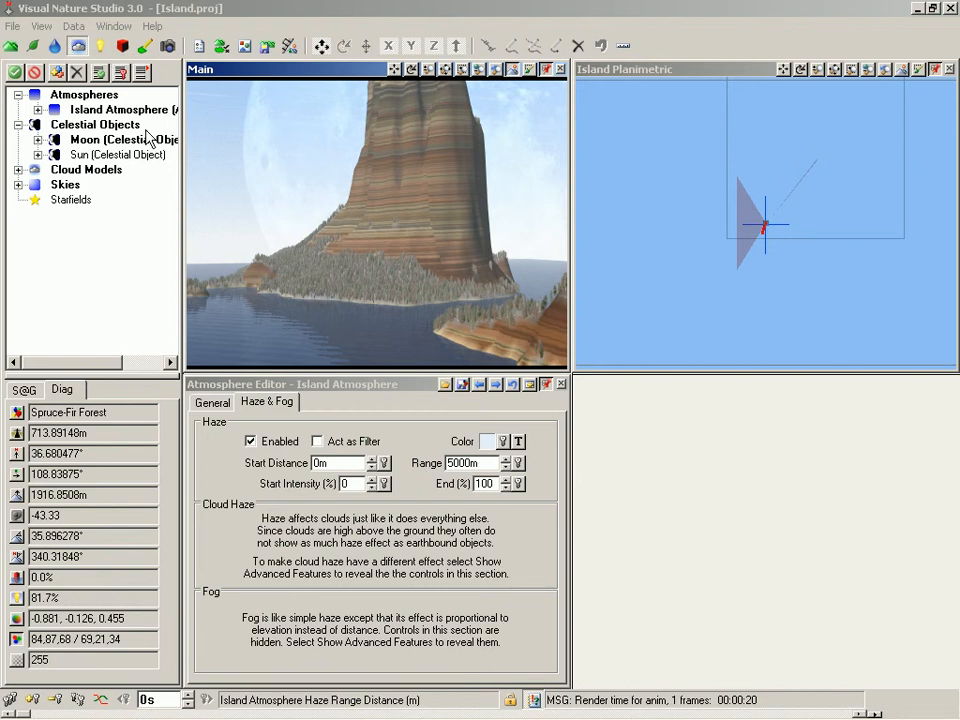
Start a new 3D object with an attached vector and place its single point on the foreground land in the Main view
left_click(122, 47)
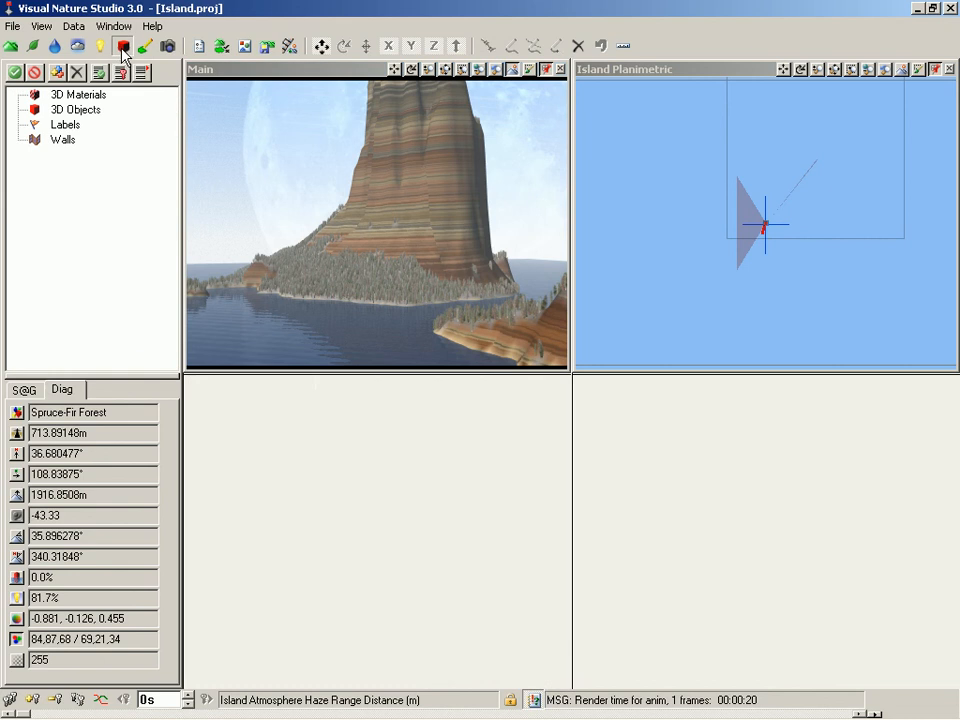
left_click(76, 111)
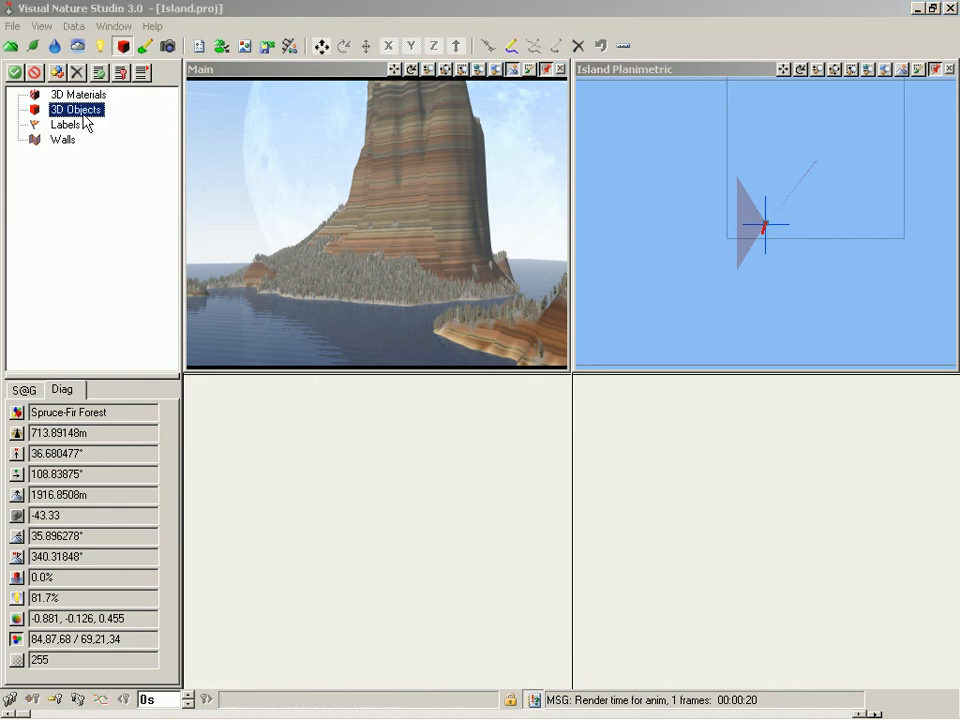
left_click(510, 57)
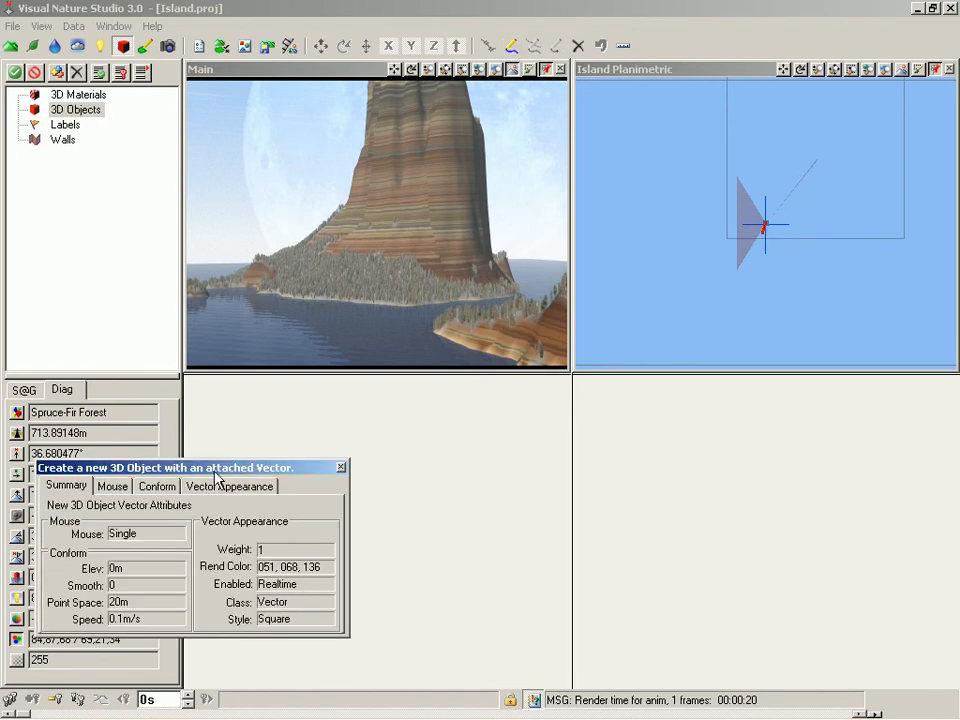
left_click_drag(213, 471, 411, 428)
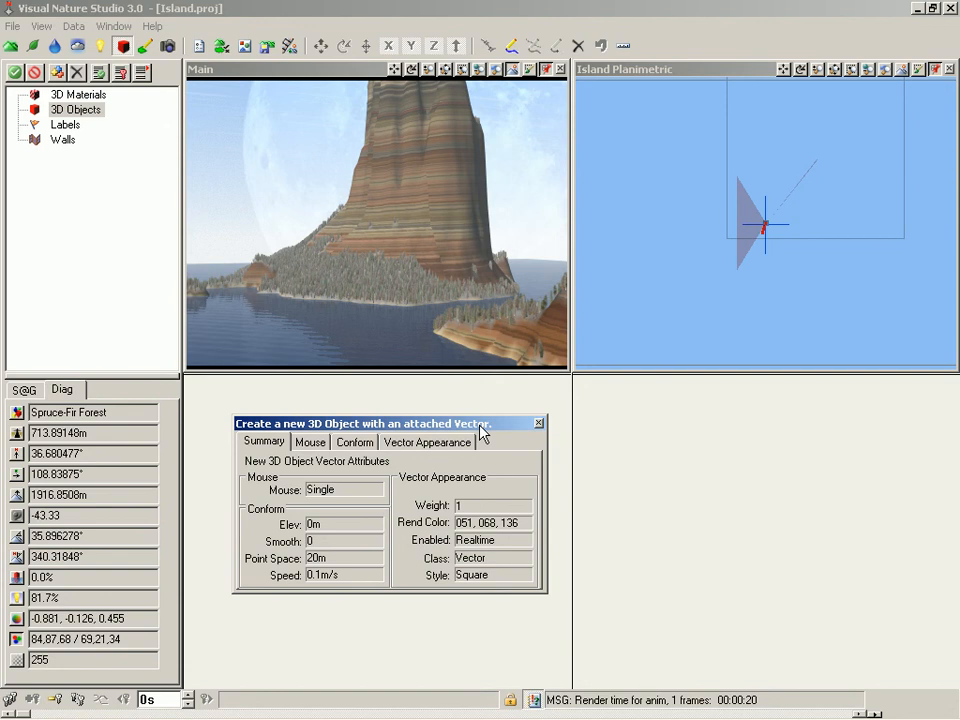
left_click(475, 331)
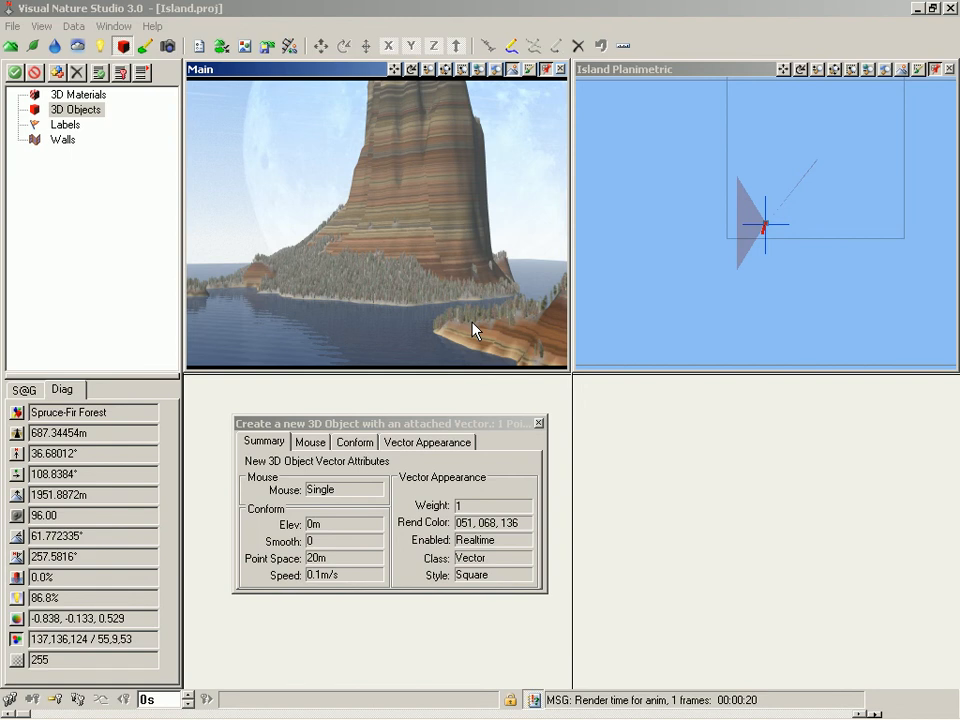
Finish the vector, name the new object 3DO Tower, and attach the vector to it for position
key("Return")
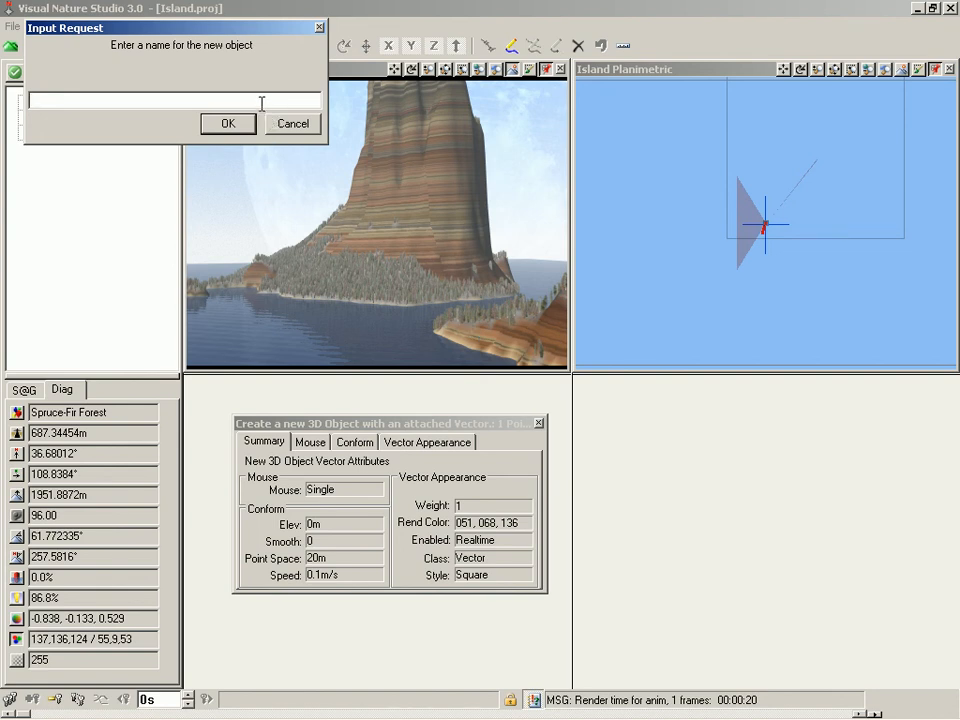
type("3DO Tower")
key("Return")
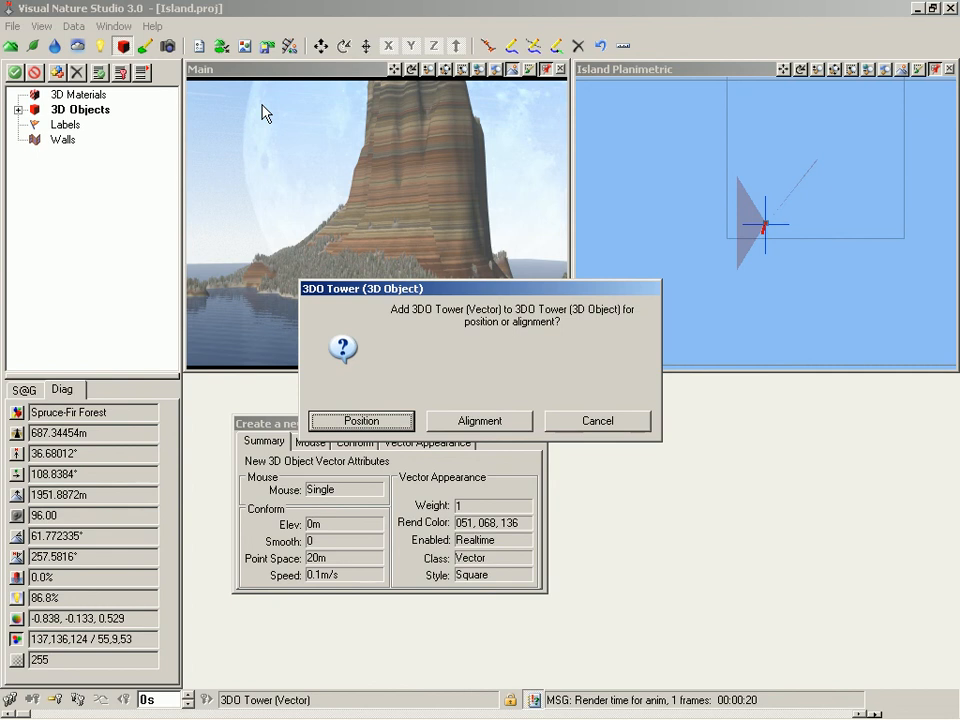
left_click(362, 421)
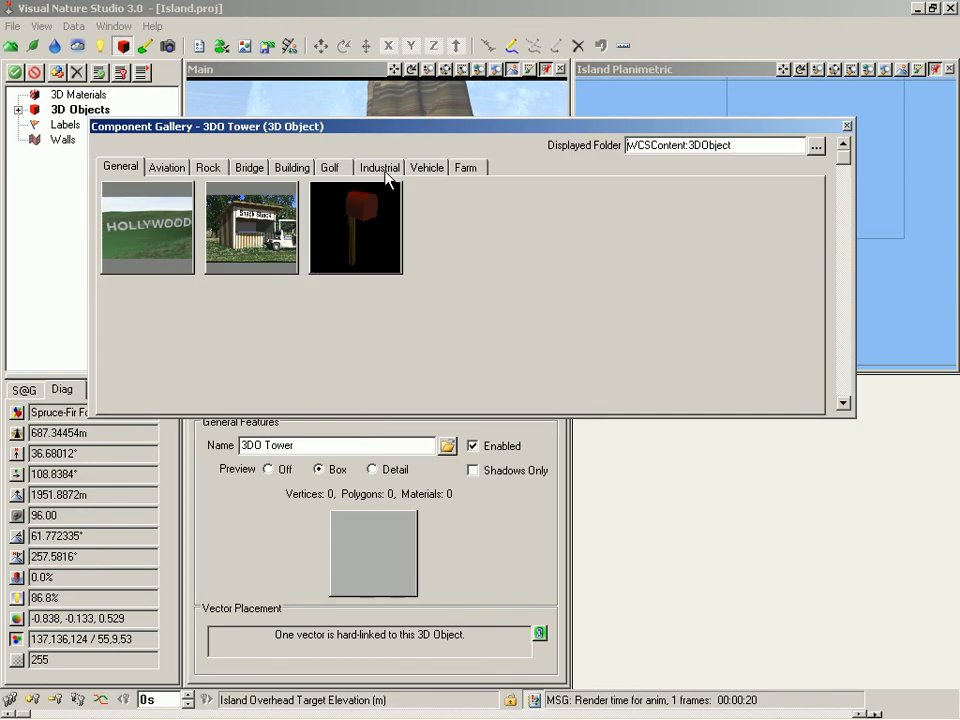
Load the High Tension Tower component from the gallery's Industrial category into the 3D object without centering it in the DEM bounds
left_click(386, 175)
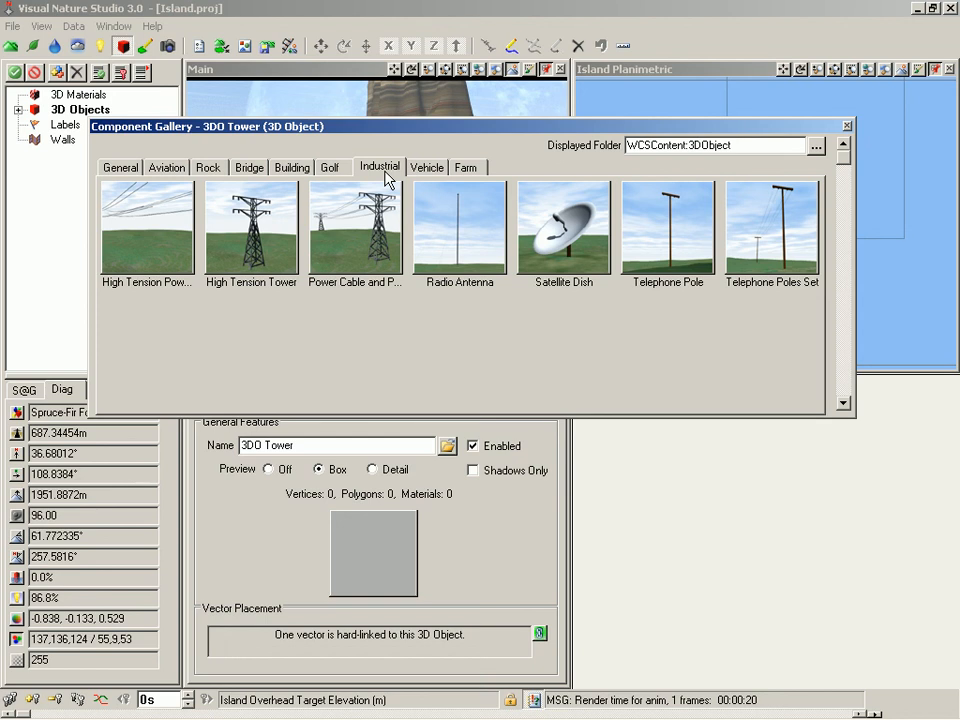
mouse_move(273, 233)
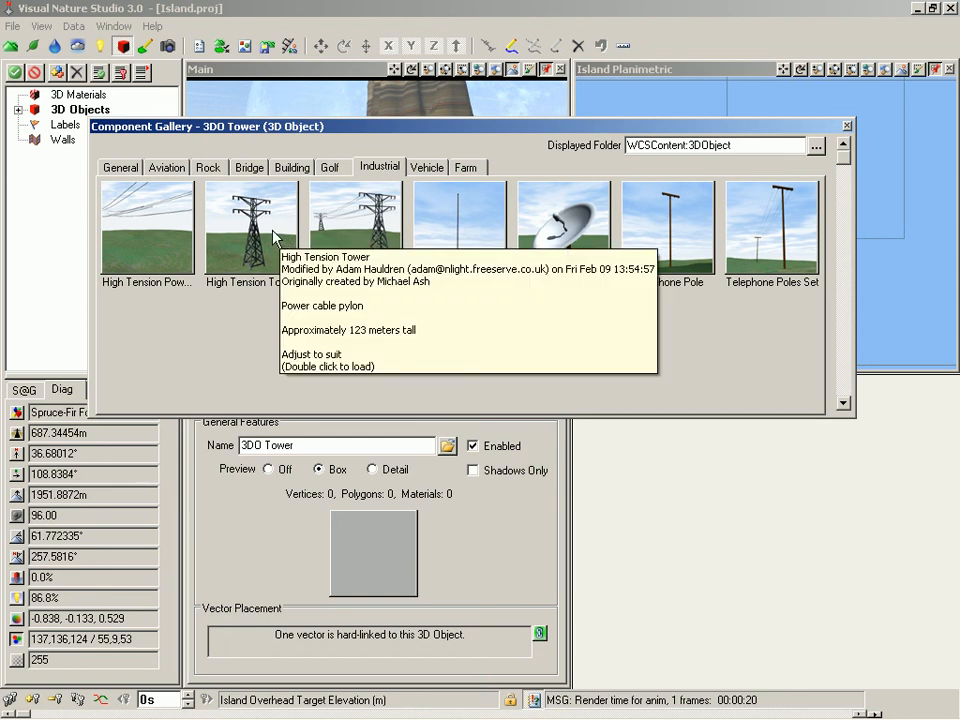
double_click(274, 235)
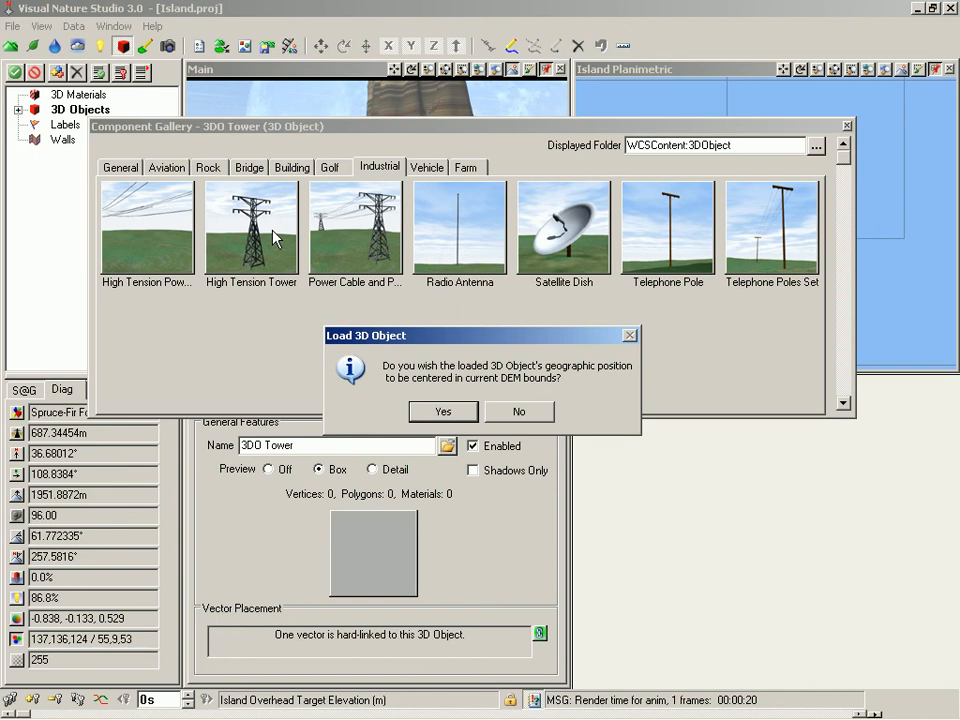
left_click(518, 412)
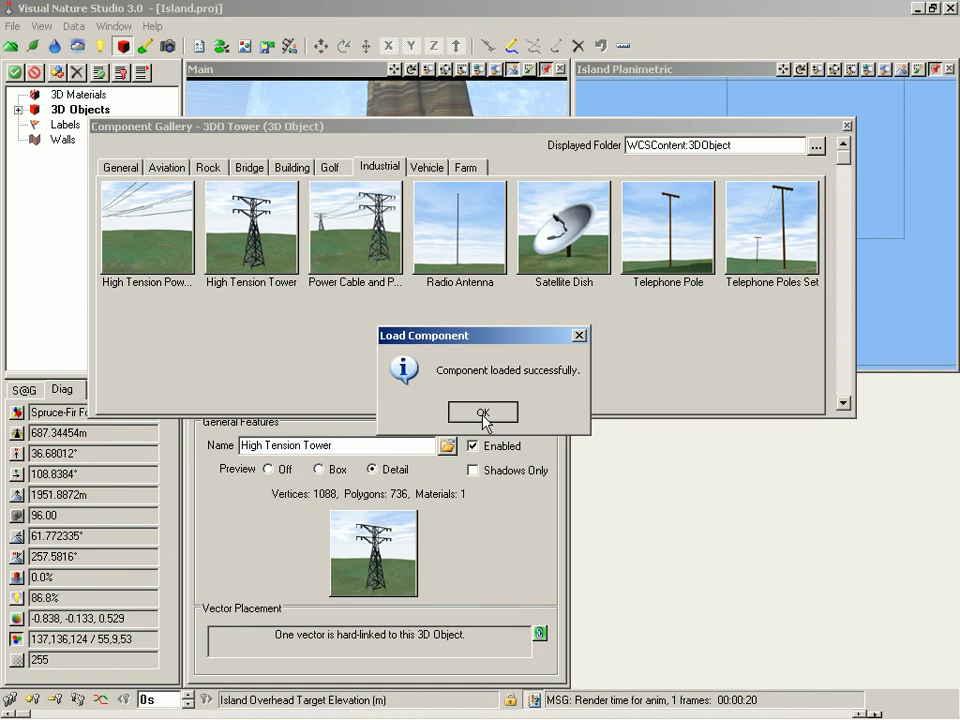
left_click(484, 411)
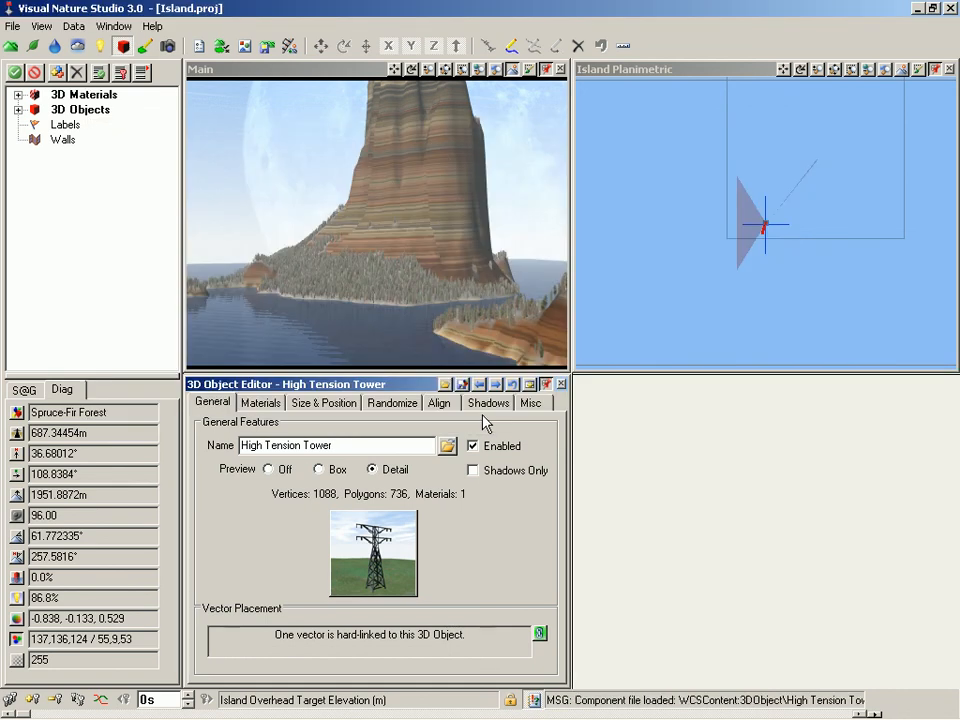
Redraw the Main view in real time without retaining the diagnostic data to check the tower's placement
left_click(350, 82)
key("r")
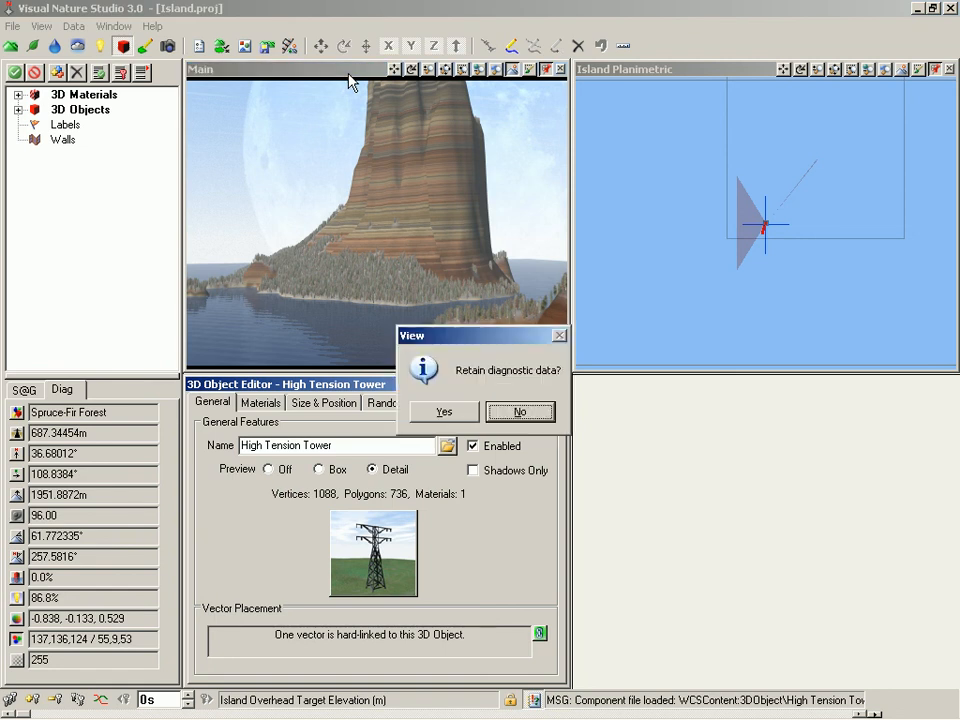
key("Return")
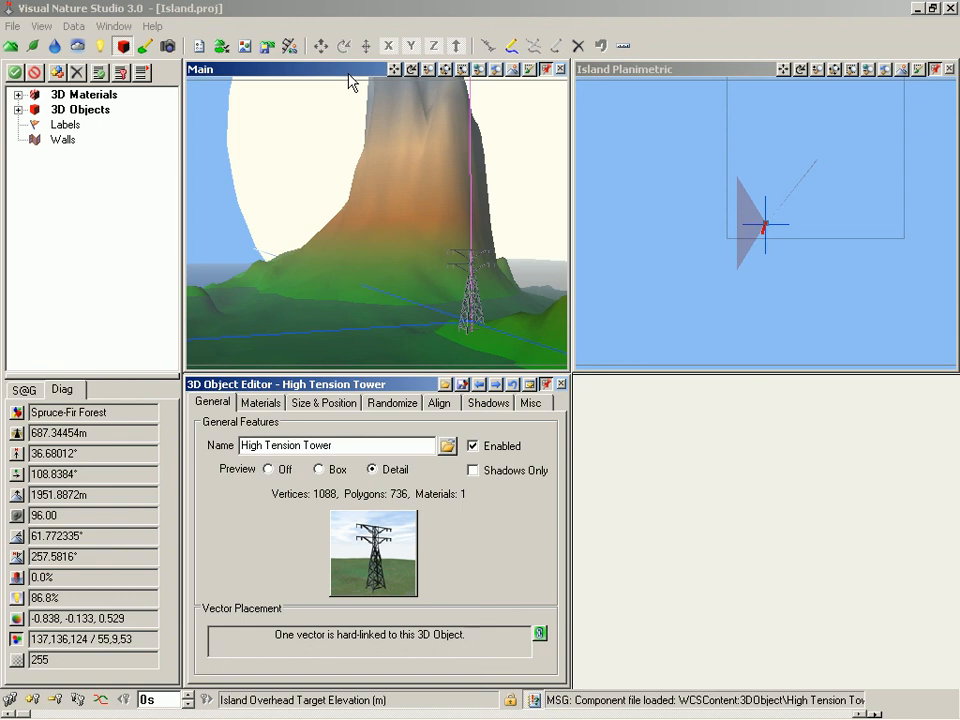
Save the project and render a preview of the Main view with the high tension tower
key("ctrl+s")
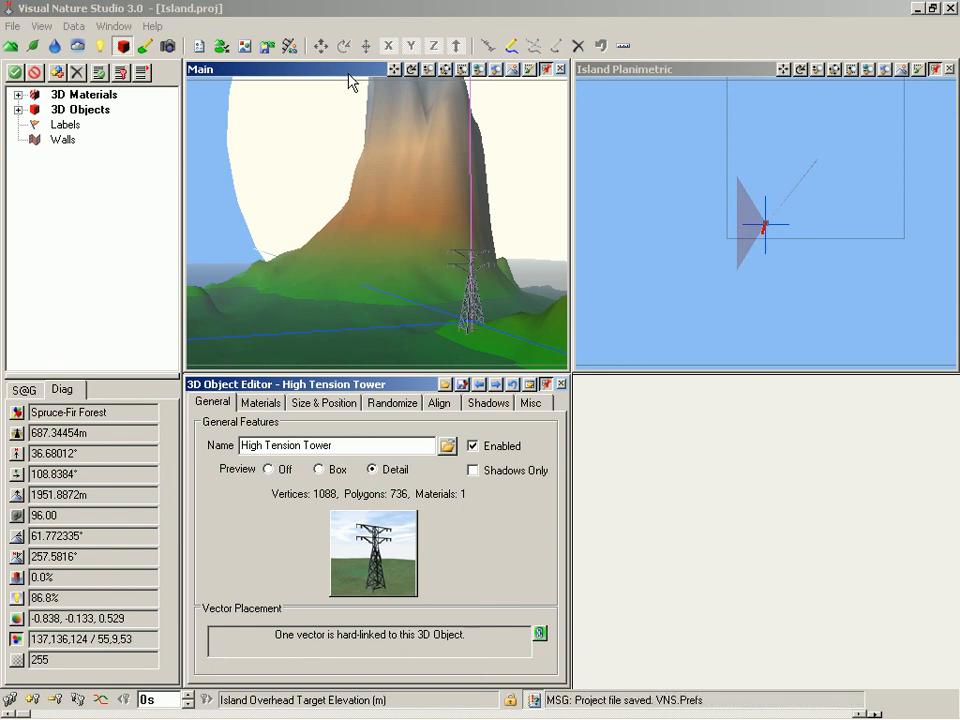
key("F9")
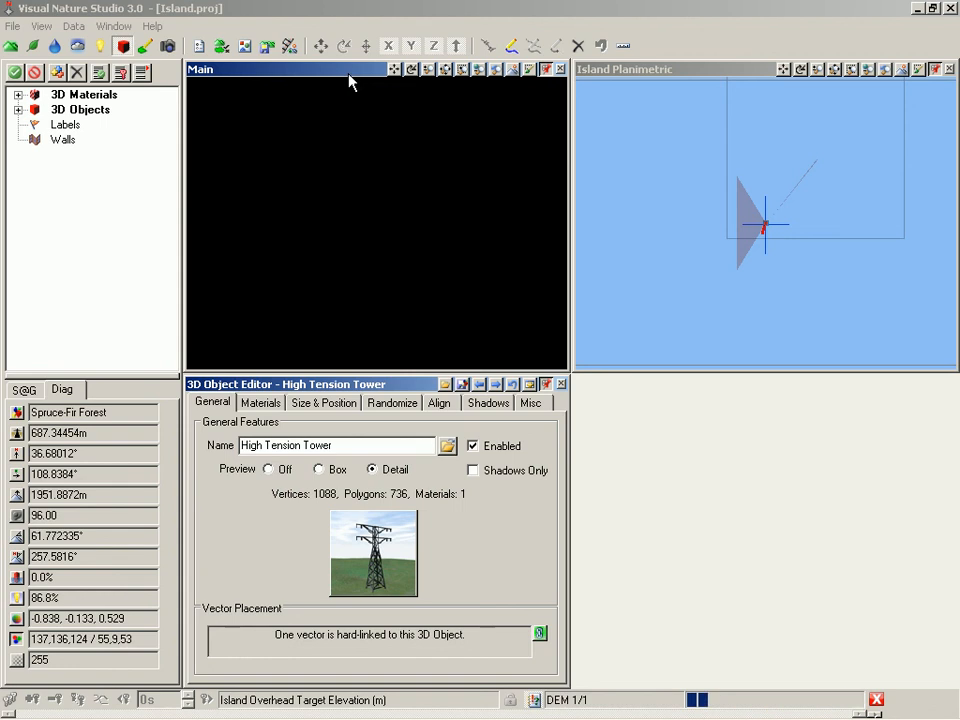